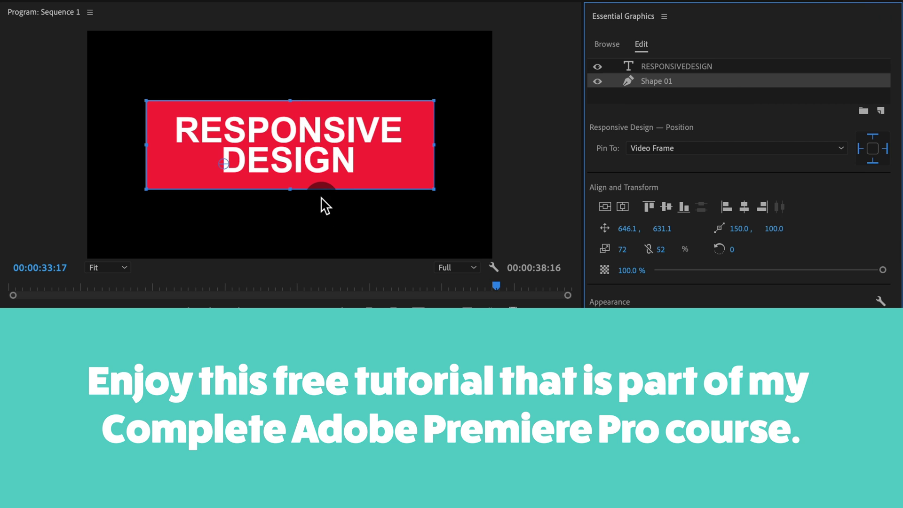
Pin Shape 01 to the RESPONSIVEDESIGN text layer, then drag the title so the red box follows
{"action": "left_click", "coordinate": [442, 85]}
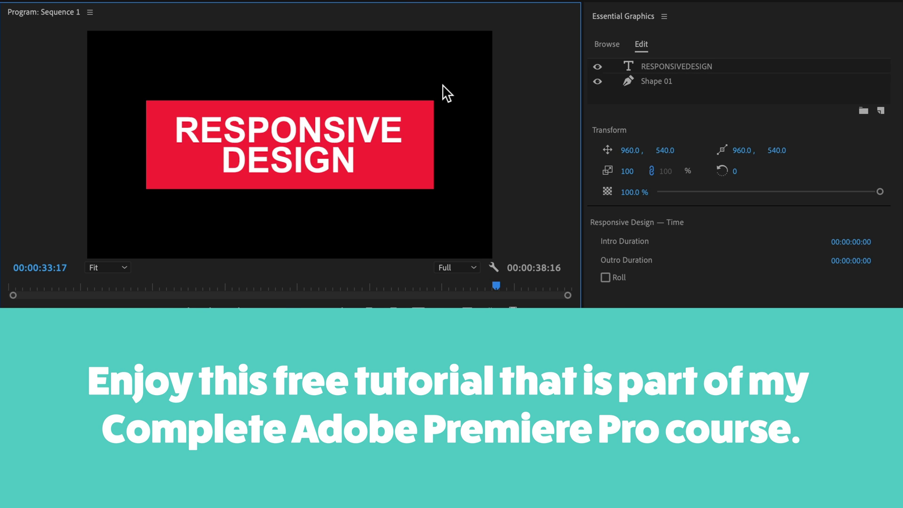
{"action": "left_click", "coordinate": [698, 79]}
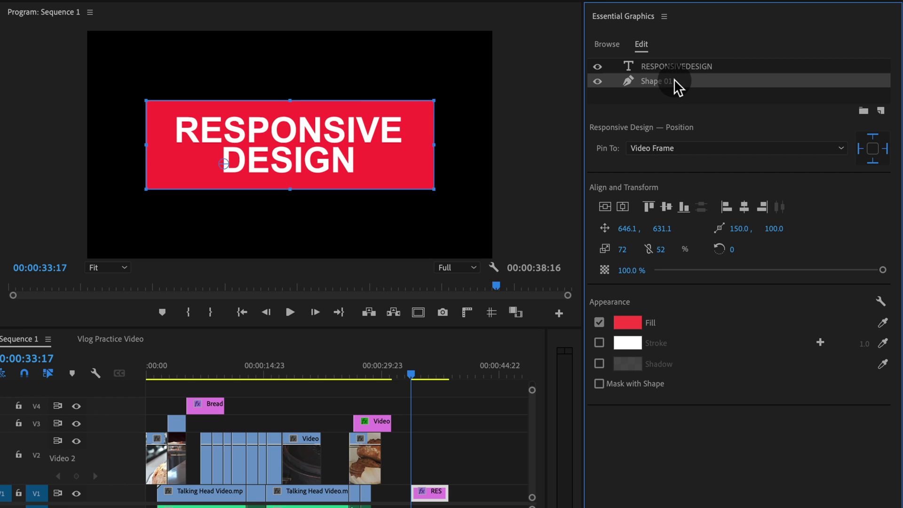
{"action": "left_click", "coordinate": [661, 148]}
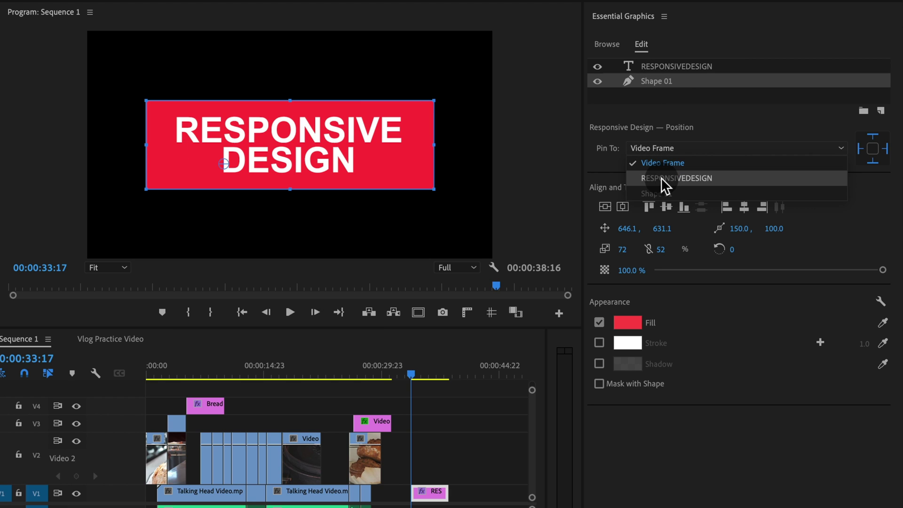
{"action": "left_click", "coordinate": [662, 178]}
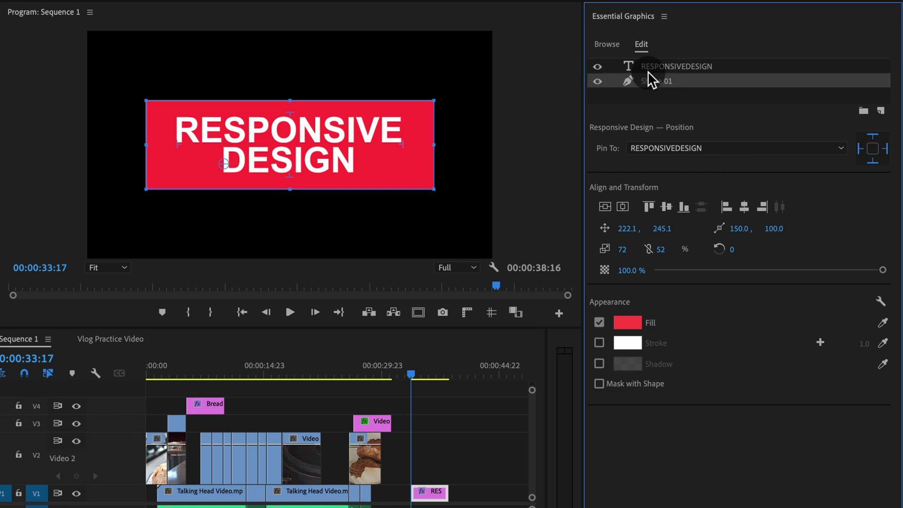
{"action": "left_click", "coordinate": [690, 66]}
{"action": "left_click_drag", "start_coordinate": [439, 135], "coordinate": [356, 136]}
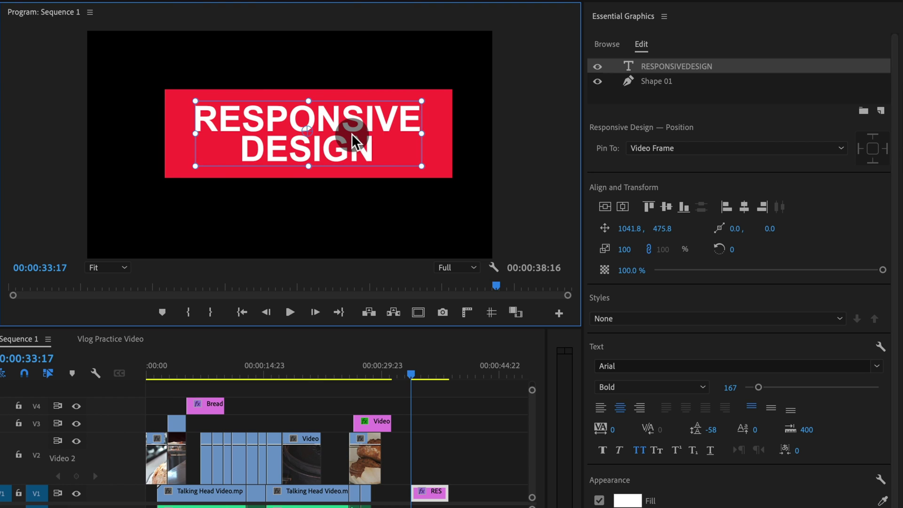
Retype the title as a full name in capitals, with the red box resizing to fit
{"action": "double_click", "coordinate": [353, 137]}
{"action": "type", "text": "PHIL EBINER"}
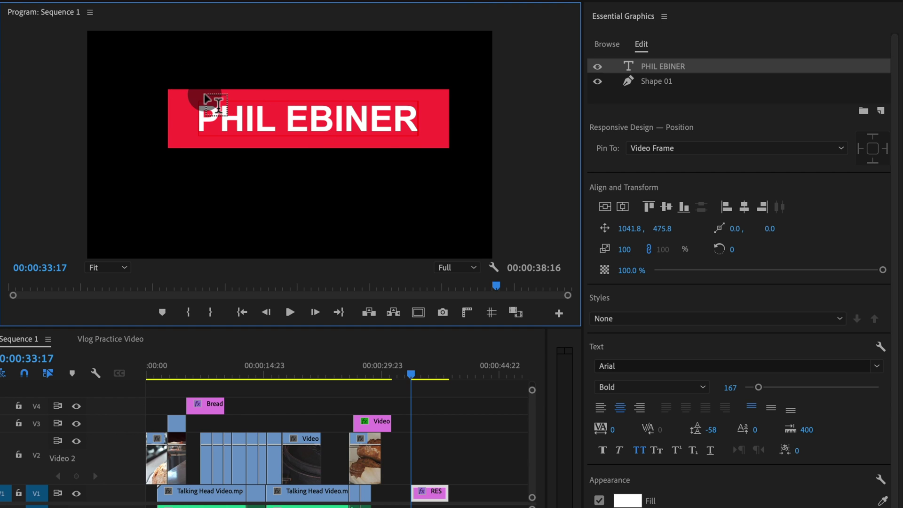
{"action": "left_click", "coordinate": [171, 124]}
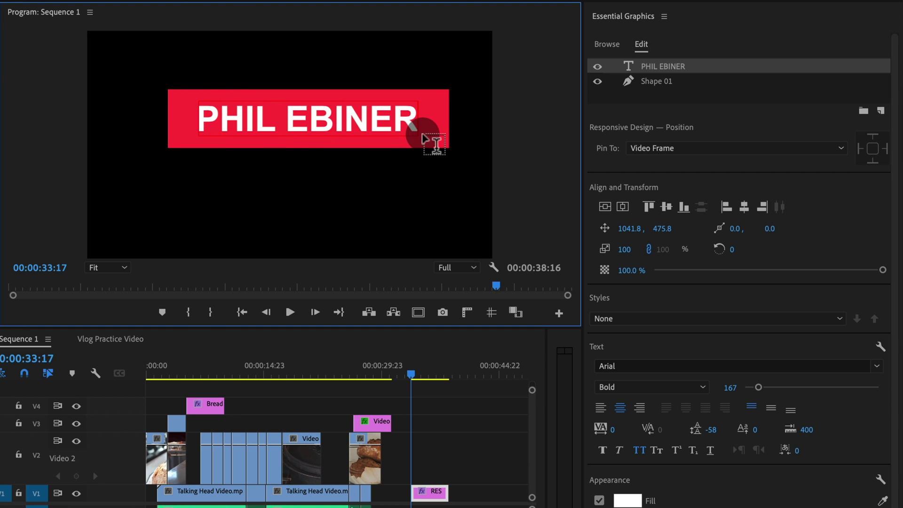
{"action": "left_click", "coordinate": [440, 112]}
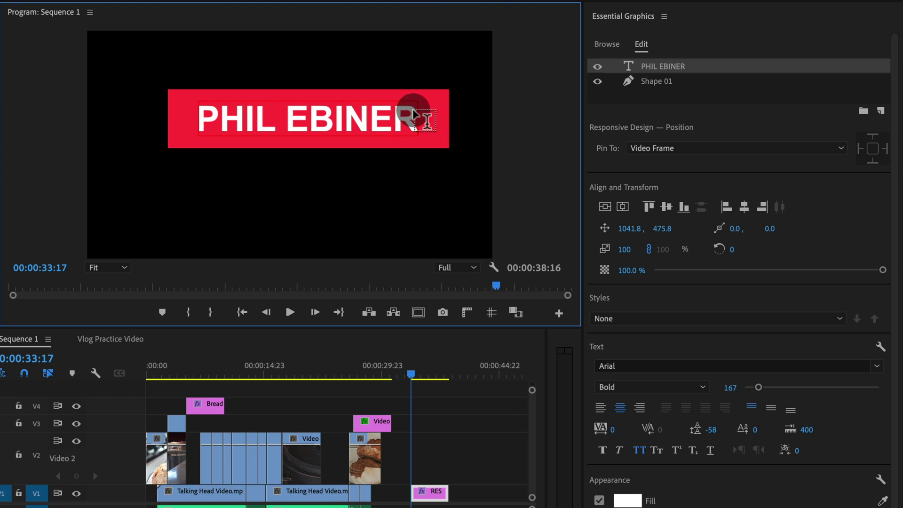
{"action": "left_click", "coordinate": [197, 109]}
{"action": "left_click", "coordinate": [330, 123]}
{"action": "left_click", "coordinate": [305, 155]}
Click at several spots on the title text and surrounding panels
{"action": "left_click", "coordinate": [277, 117]}
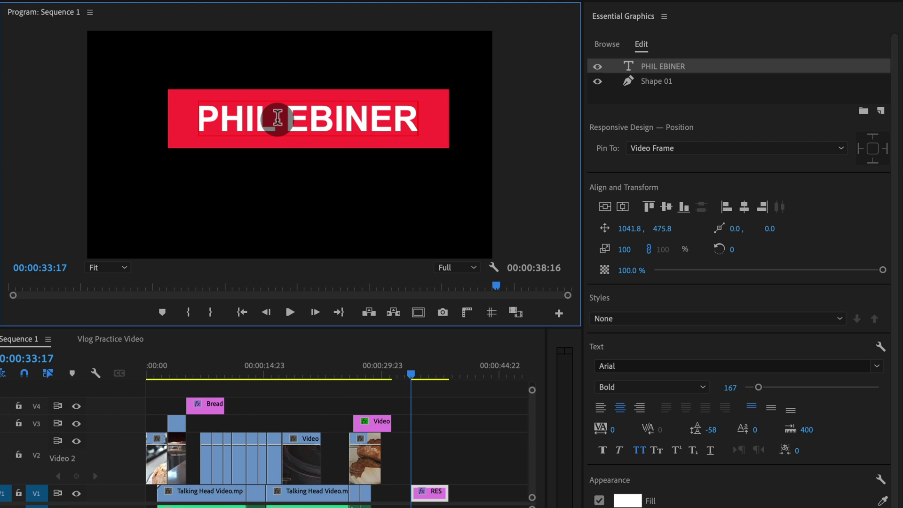
{"action": "left_click", "coordinate": [273, 119]}
{"action": "left_click", "coordinate": [313, 123]}
{"action": "left_click", "coordinate": [294, 114]}
{"action": "left_click", "coordinate": [186, 27]}
{"action": "left_click", "coordinate": [238, 114]}
{"action": "left_click", "coordinate": [198, 99]}
{"action": "left_click", "coordinate": [377, 115]}
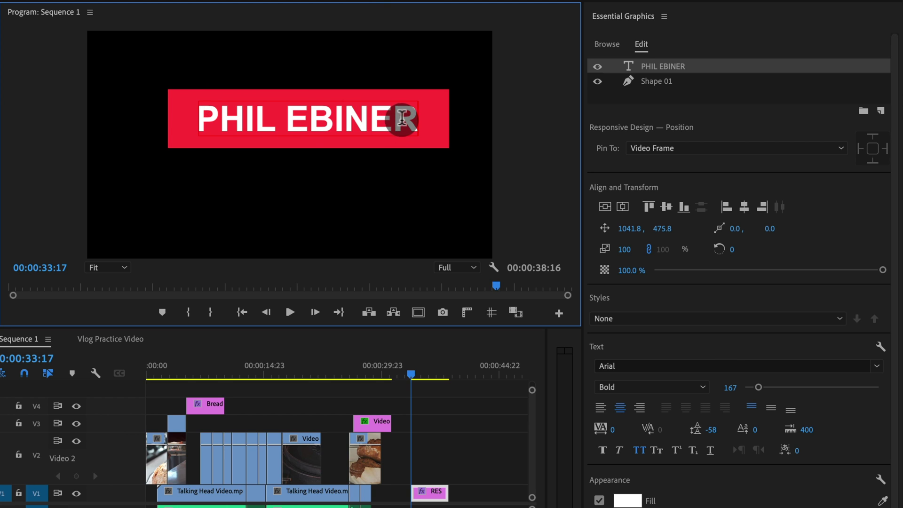
Rewrite the title as another full name, then replace it with 'HELLO'
{"action": "double_click", "coordinate": [372, 119]}
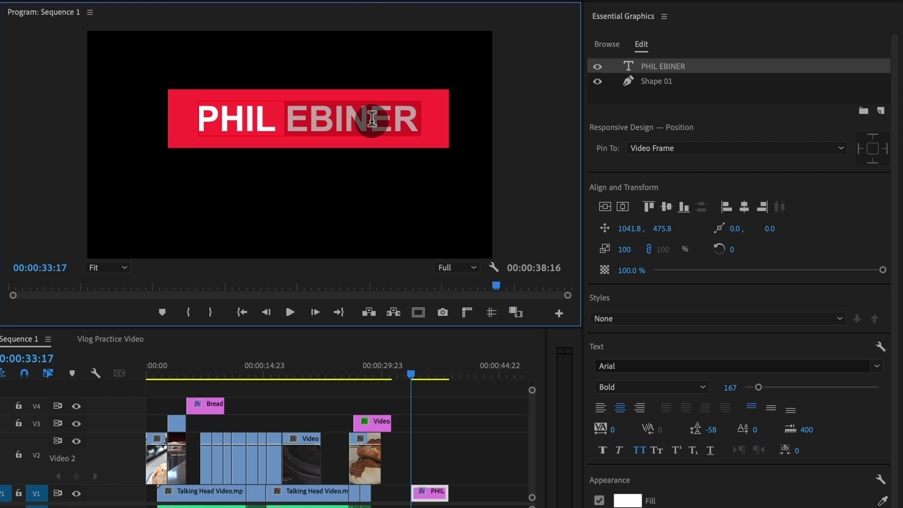
{"action": "key", "text": "shift+super+Left"}
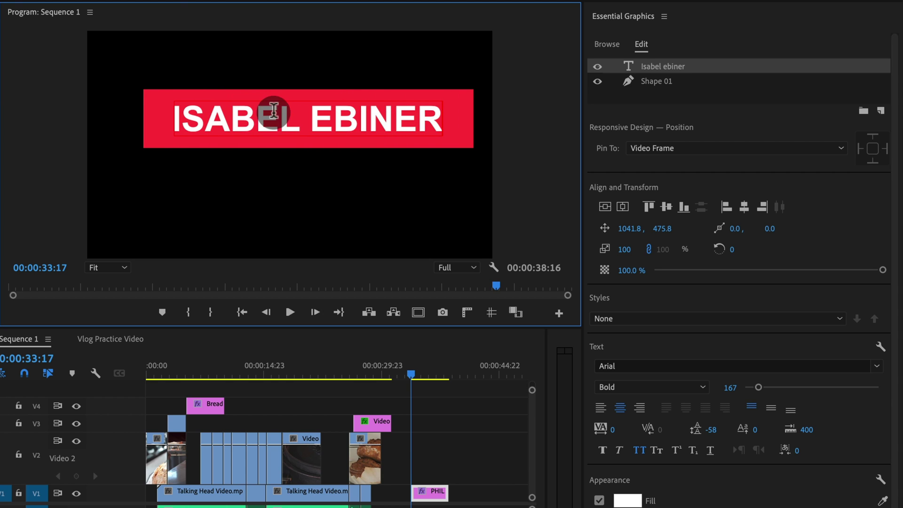
{"action": "double_click", "coordinate": [262, 117]}
{"action": "key", "text": "shift+super+Right"}
{"action": "type", "text": "HELLO"}
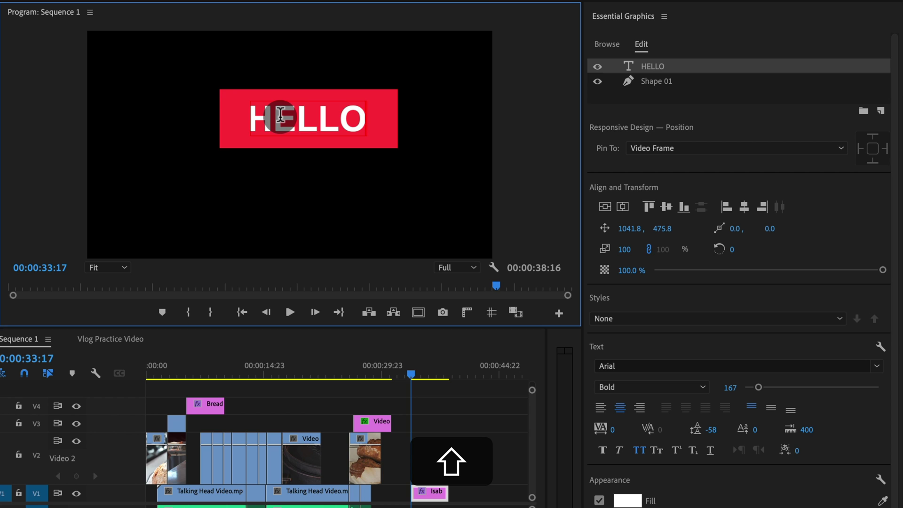
Unpin Shape 01 from the text's top and bottom edges, leaving only the left edge pinned
{"action": "left_click", "coordinate": [682, 76]}
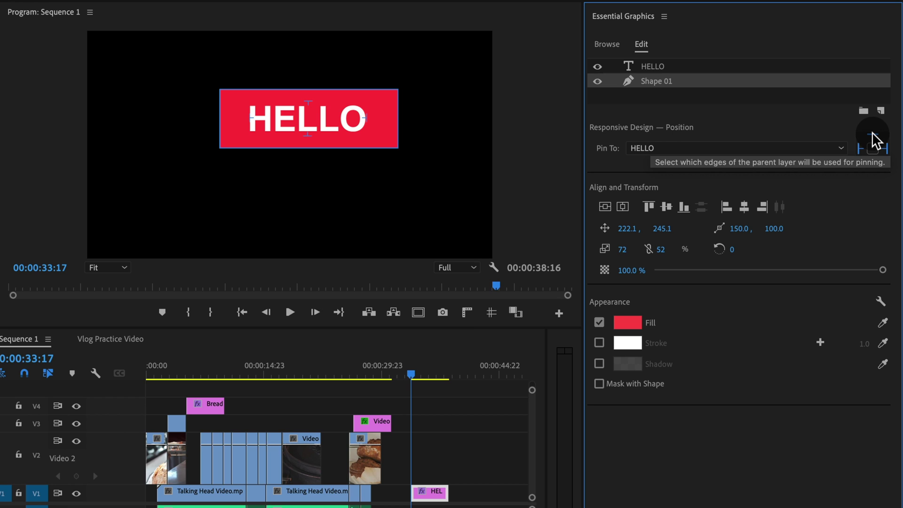
{"action": "left_click", "coordinate": [874, 138]}
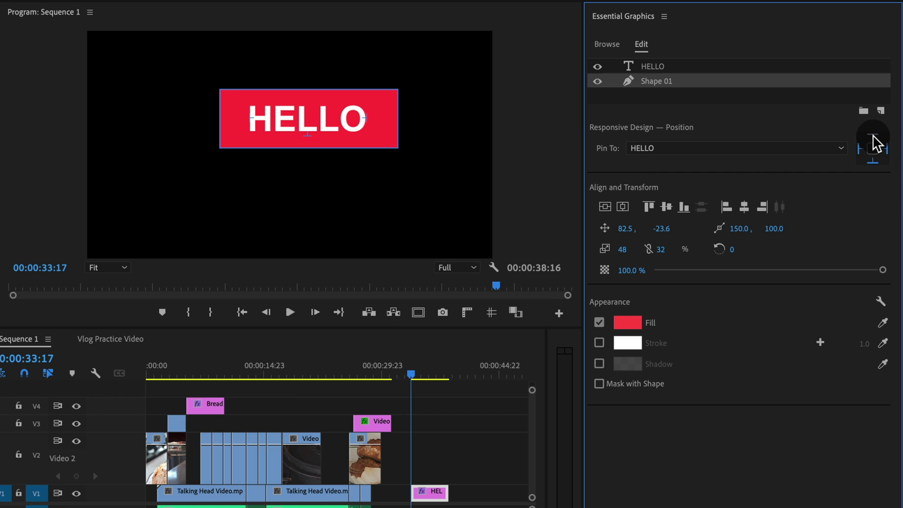
{"action": "left_click", "coordinate": [873, 161]}
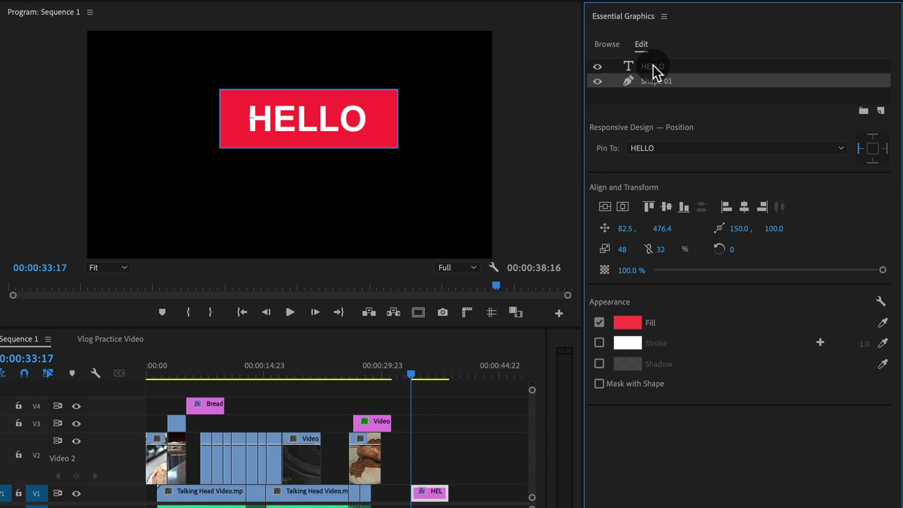
Replace HELLO with a name and add two lines, DFASDFA and ADSFASDF, below it
{"action": "left_click", "coordinate": [325, 125]}
{"action": "double_click", "coordinate": [327, 125]}
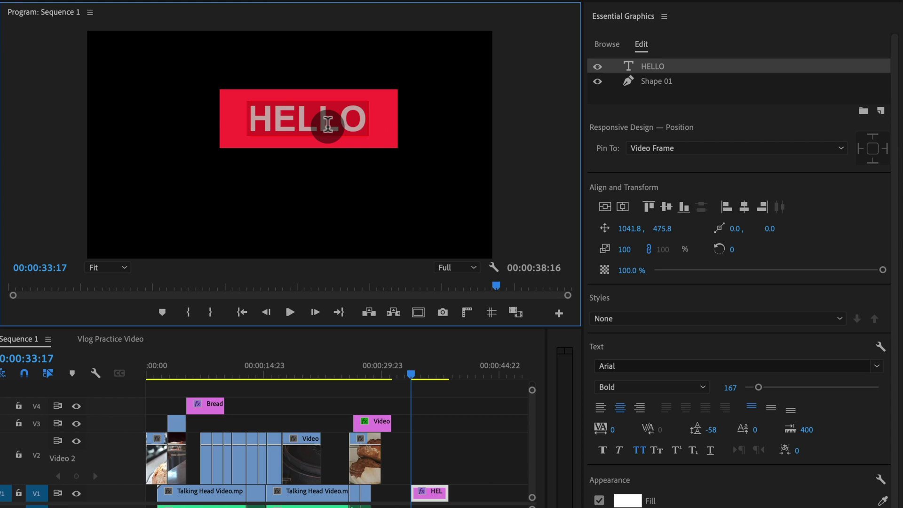
{"action": "type", "text": "pHIL EBINER"}
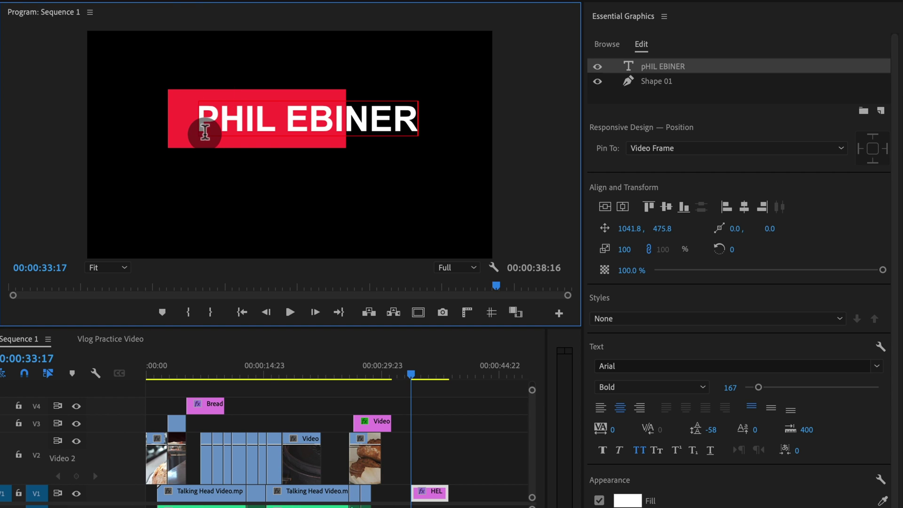
{"action": "left_click_drag", "start_coordinate": [210, 117], "coordinate": [223, 117]}
{"action": "key", "text": "Return"}
{"action": "type", "text": "dfasdfa"}
{"action": "key", "text": "Return"}
{"action": "type", "text": "a"}
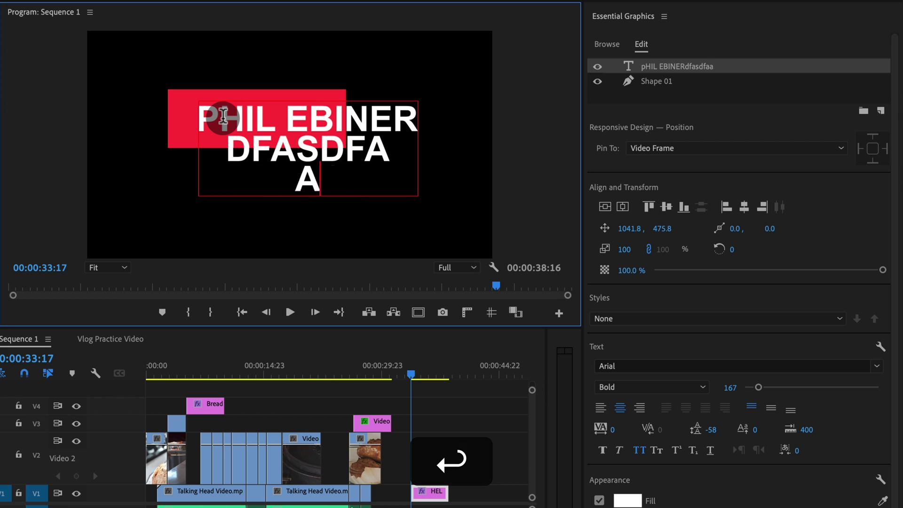
{"action": "type", "text": "dsfasdf"}
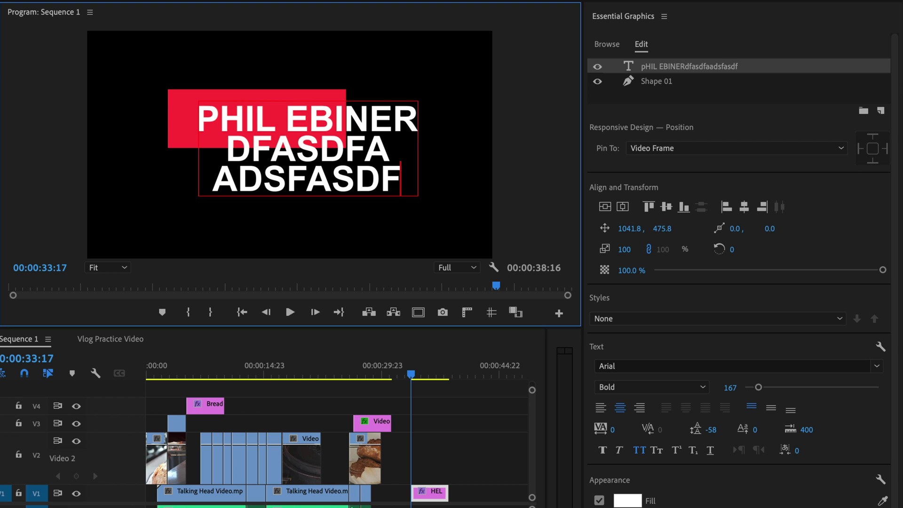
Move the three-line title up and left to position 915.4, 312.6, the box tracking sideways
{"action": "left_click", "coordinate": [116, 315]}
{"action": "left_click_drag", "start_coordinate": [367, 175], "coordinate": [326, 127]}
{"action": "left_click", "coordinate": [219, 139]}
{"action": "mouse_move", "coordinate": [266, 114]}
{"action": "left_mouse_down"}
{"action": "mouse_move", "coordinate": [259, 116]}
{"action": "mouse_move", "coordinate": [266, 111]}
{"action": "left_mouse_up"}
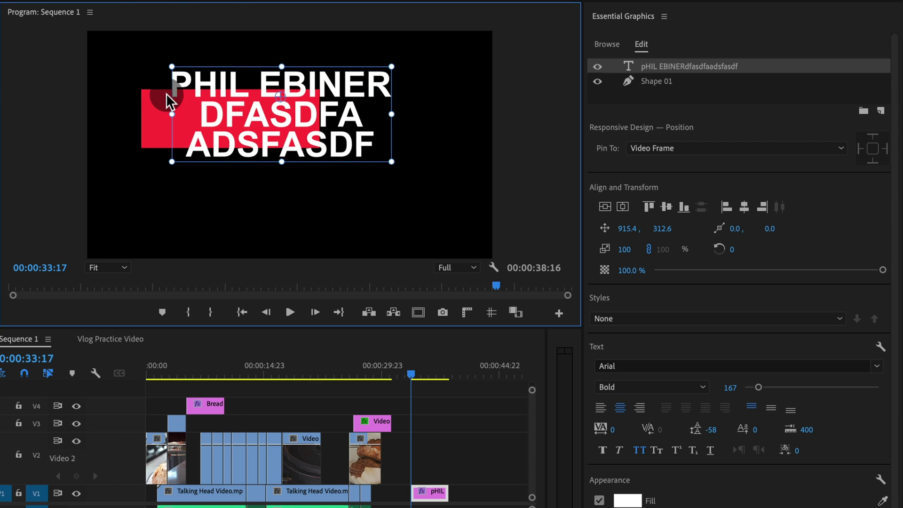
{"action": "left_click", "coordinate": [735, 151]}
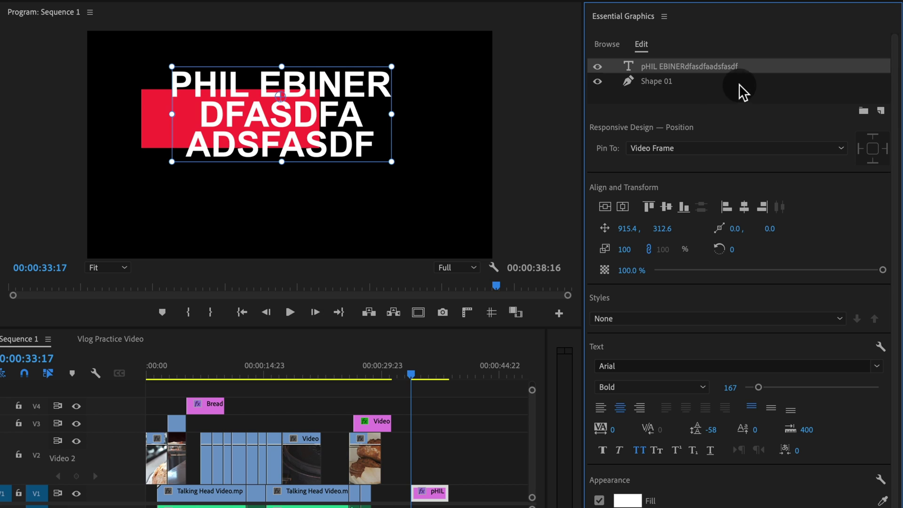
Confirm Shape 01's Pin To setting stays on the title text layer
{"action": "left_click", "coordinate": [651, 83]}
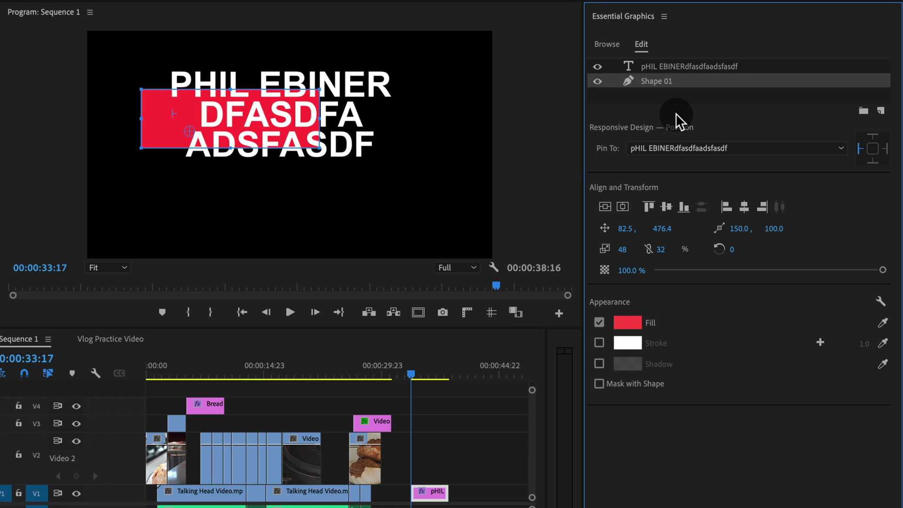
{"action": "left_click", "coordinate": [719, 147]}
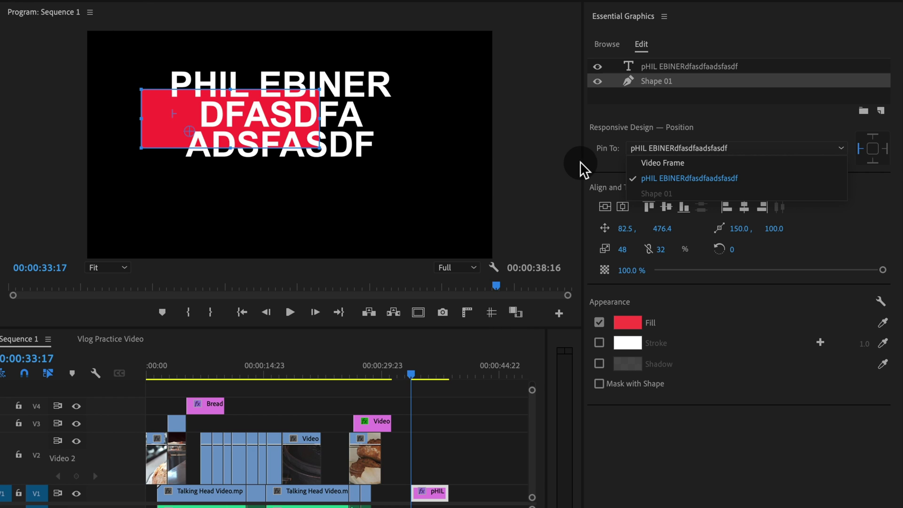
{"action": "left_click", "coordinate": [742, 127]}
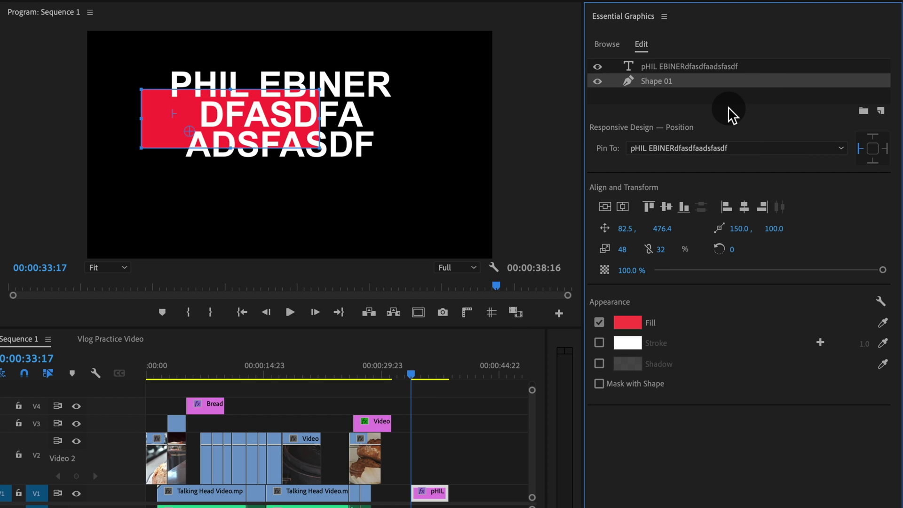
{"action": "left_click", "coordinate": [724, 150]}
{"action": "left_click", "coordinate": [249, 109]}
Nudge the title right to position 975.4, 296.6 and deselect everything
{"action": "left_click_drag", "start_coordinate": [347, 87], "coordinate": [360, 85]}
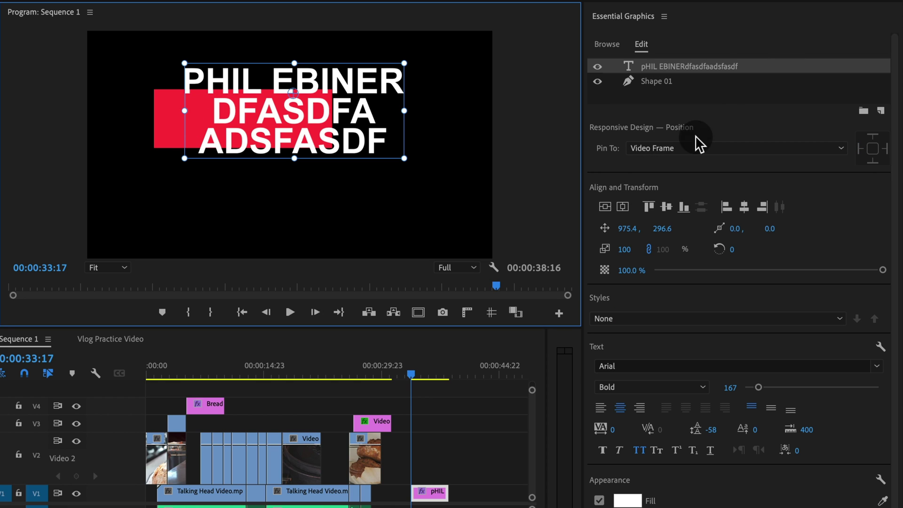
{"action": "left_click", "coordinate": [746, 123]}
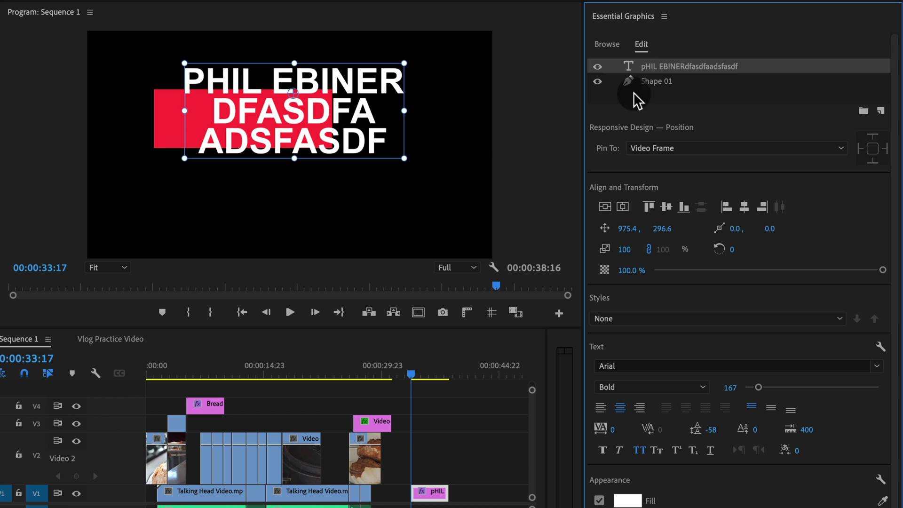
{"action": "left_click", "coordinate": [486, 129]}
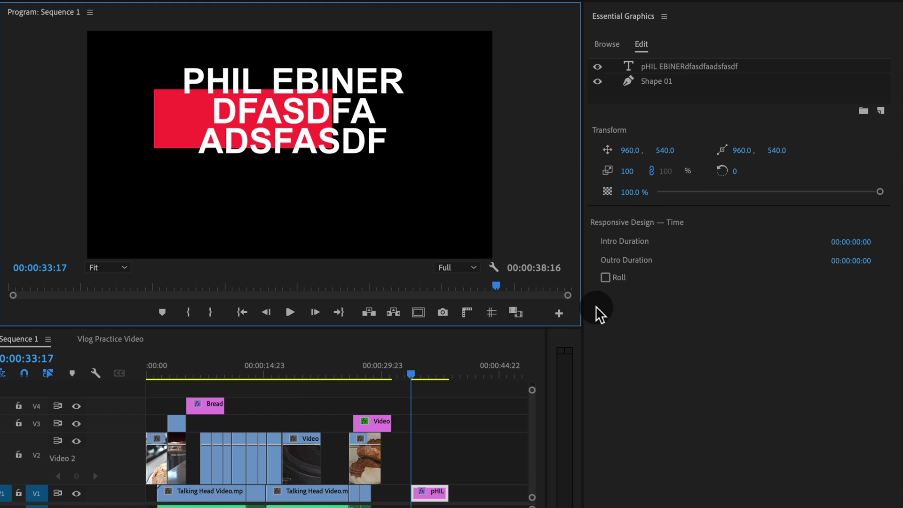